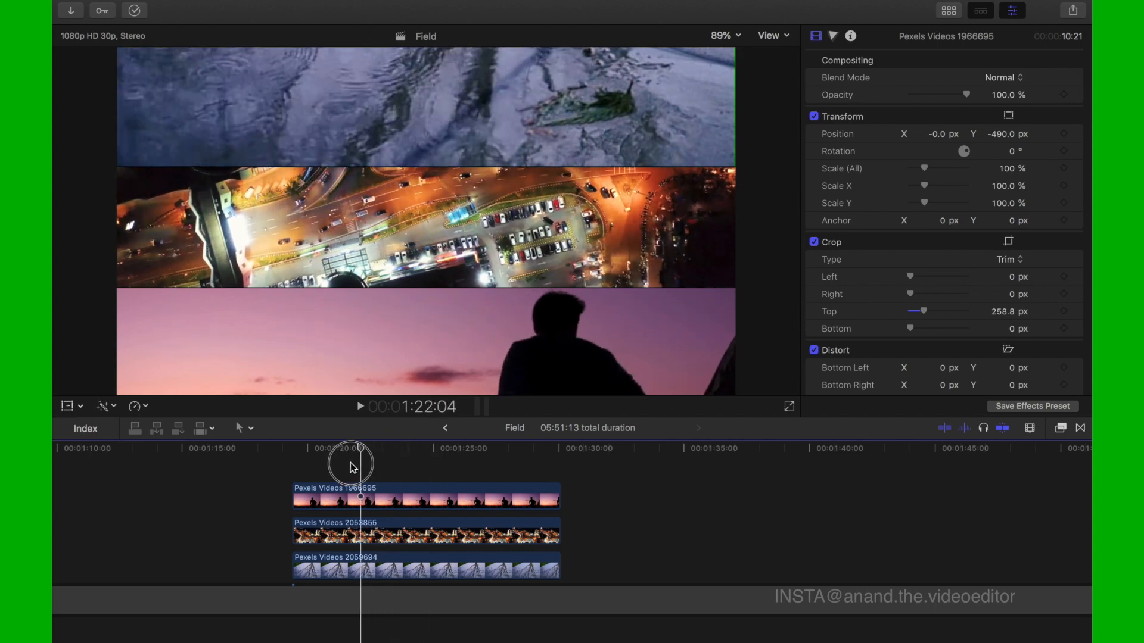
- Play back the stacked three-clip composition and scrub the playhead to about 1:22:09
{"action": "key", "text": "space"}
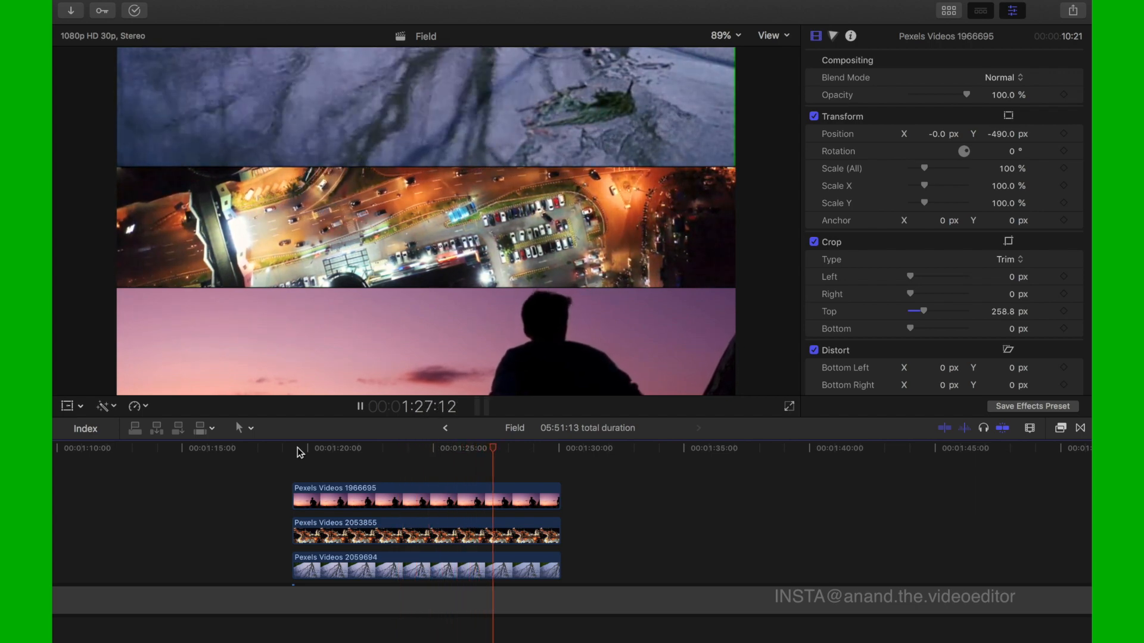
{"action": "key", "text": "space"}
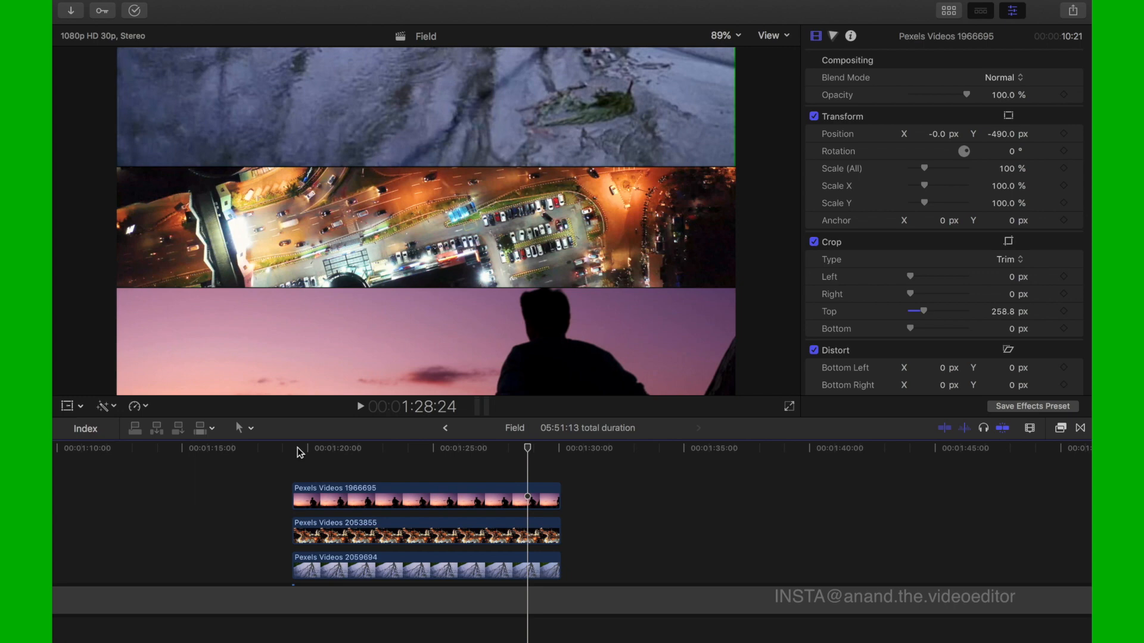
{"action": "left_click", "coordinate": [382, 448]}
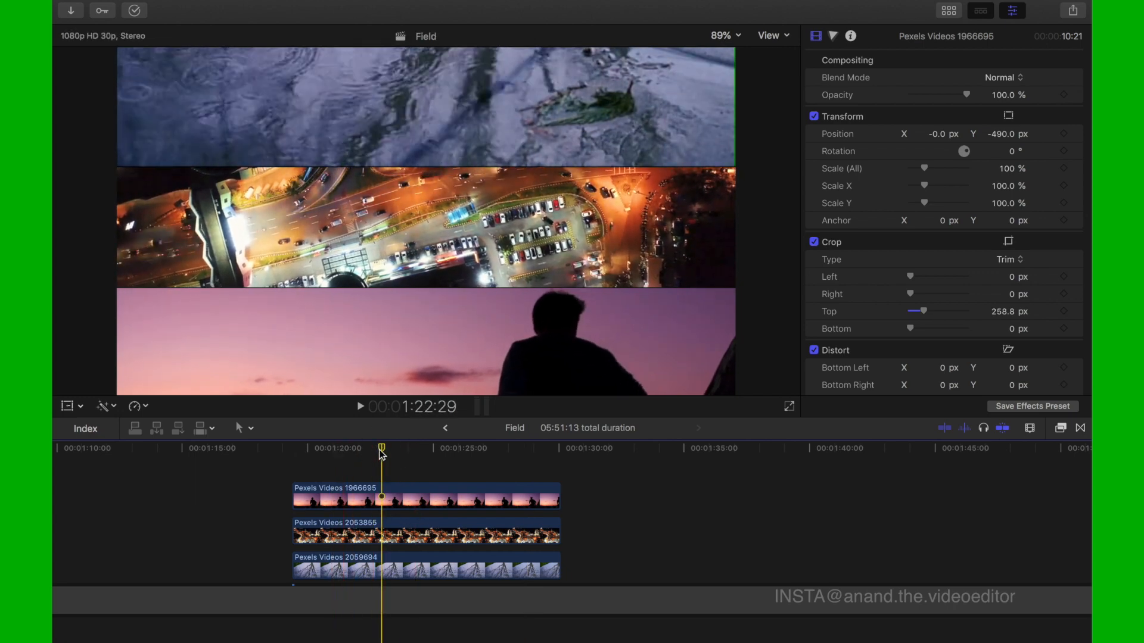
{"action": "left_click", "coordinate": [332, 450]}
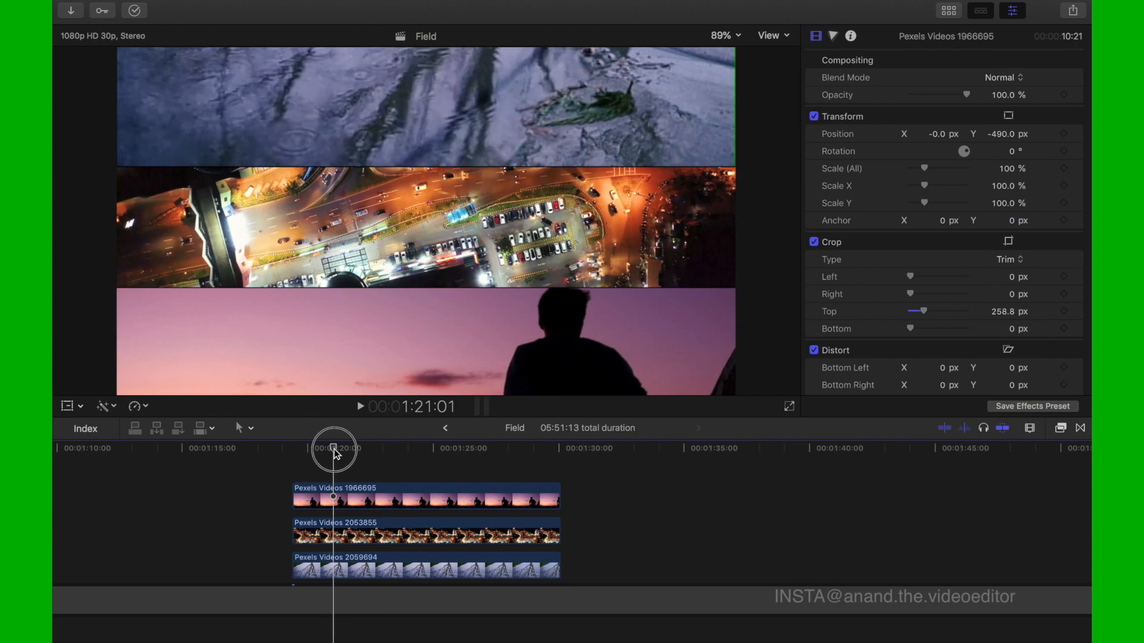
{"action": "mouse_move", "coordinate": [332, 450]}
{"action": "left_mouse_down"}
{"action": "mouse_move", "coordinate": [293, 451]}
{"action": "mouse_move", "coordinate": [367, 462]}
{"action": "left_mouse_up"}
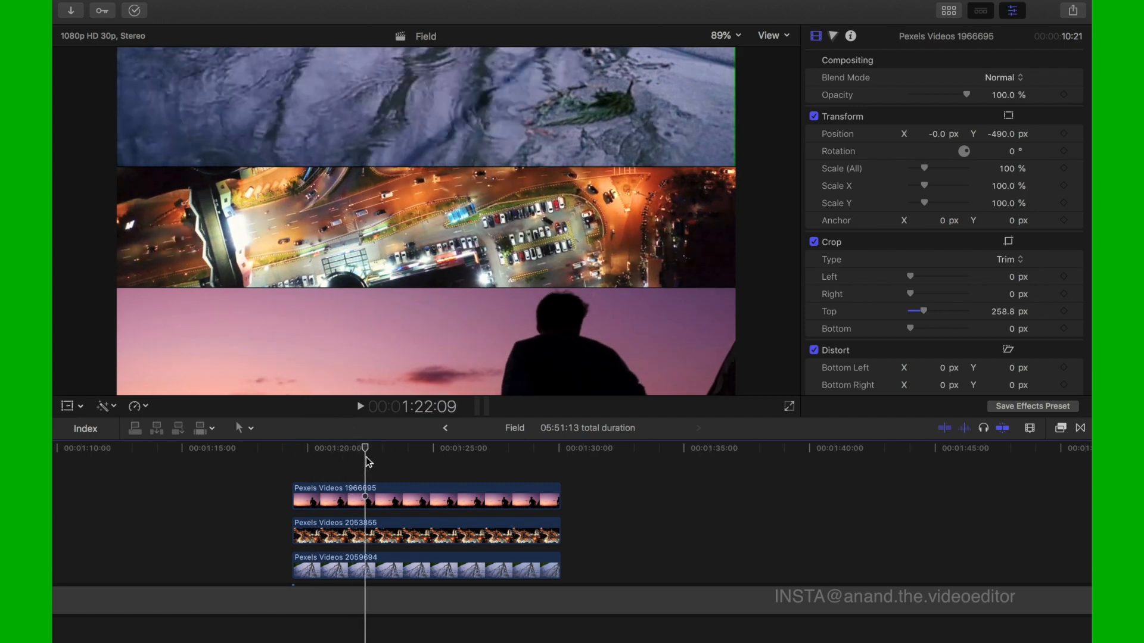
- Show the Transform frame of clip Pexels Videos 2059694 with the viewer zoomed out to 25%
{"action": "left_click", "coordinate": [370, 490]}
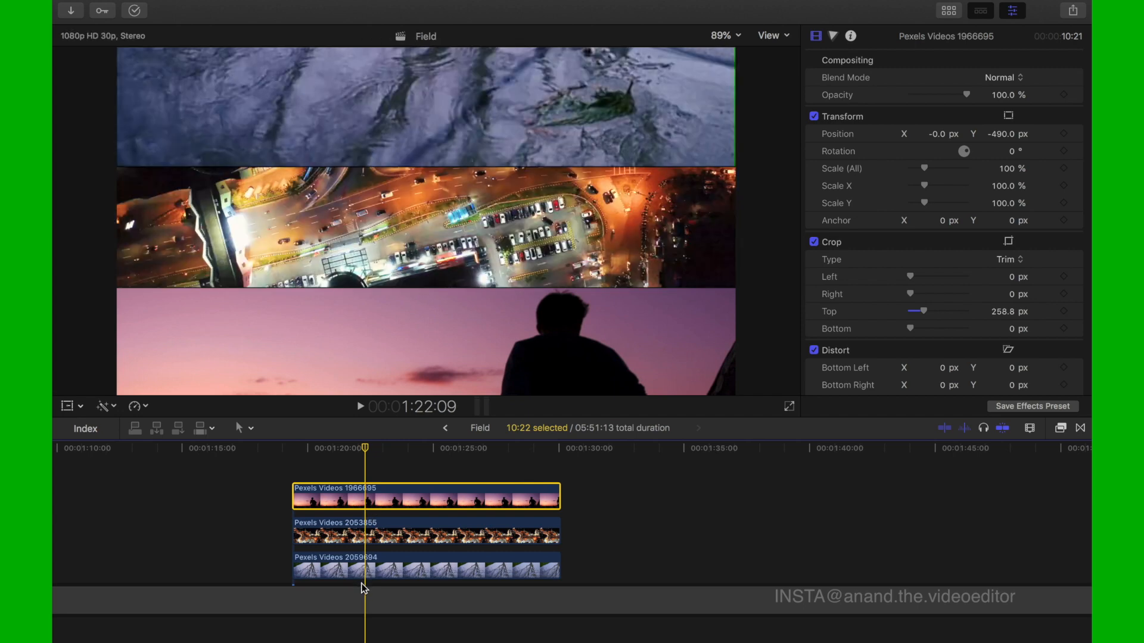
{"action": "left_click", "coordinate": [363, 573]}
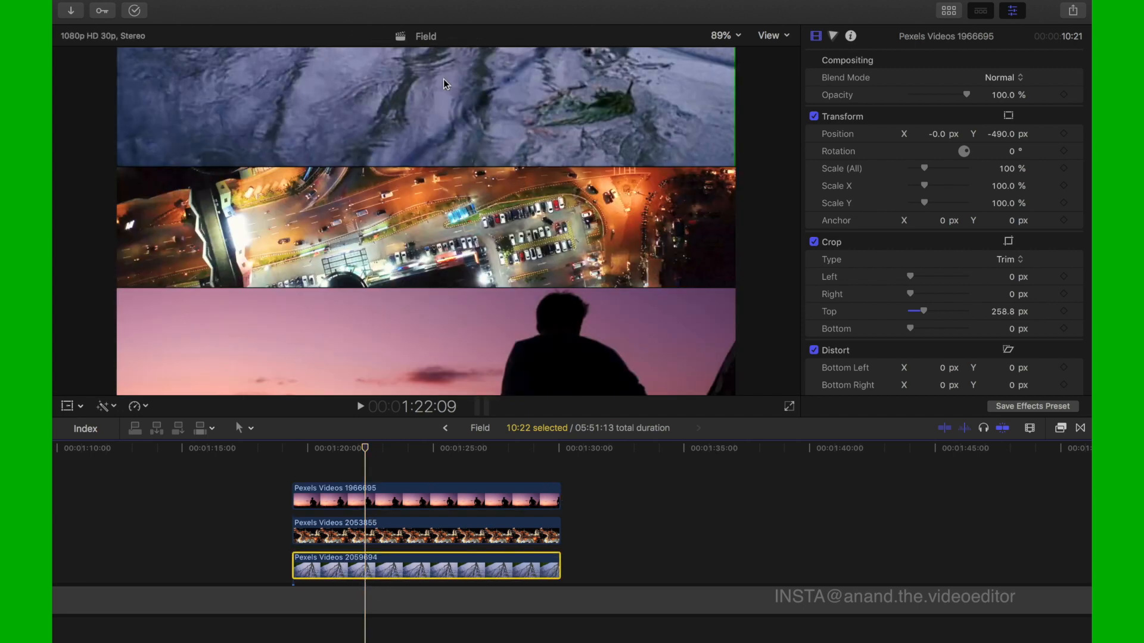
{"action": "left_click", "coordinate": [738, 35]}
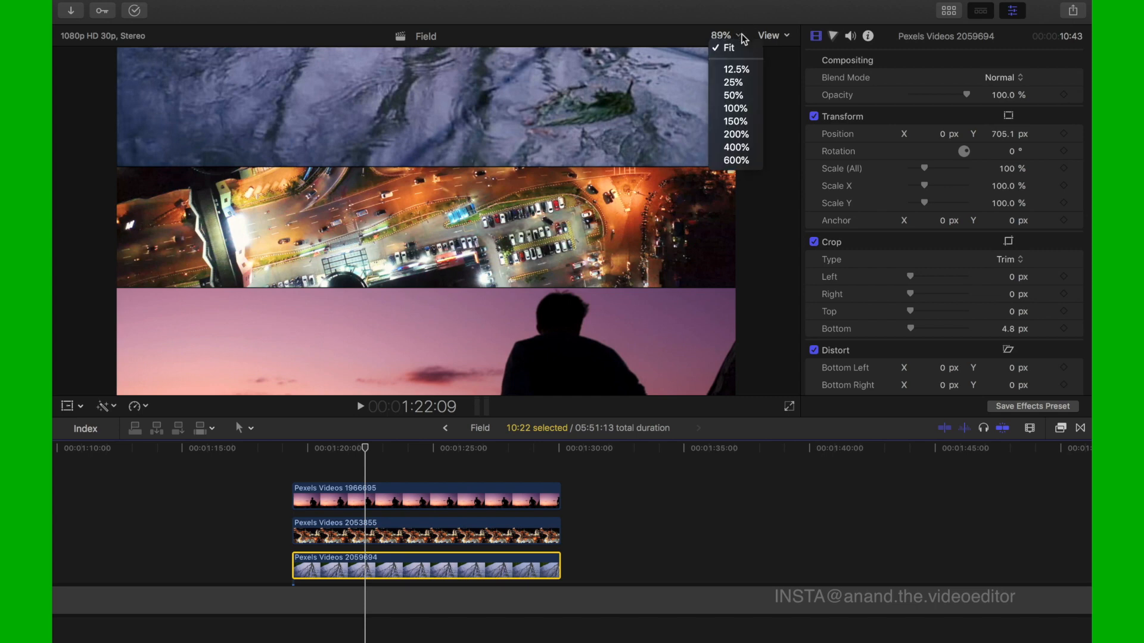
{"action": "left_click", "coordinate": [735, 96]}
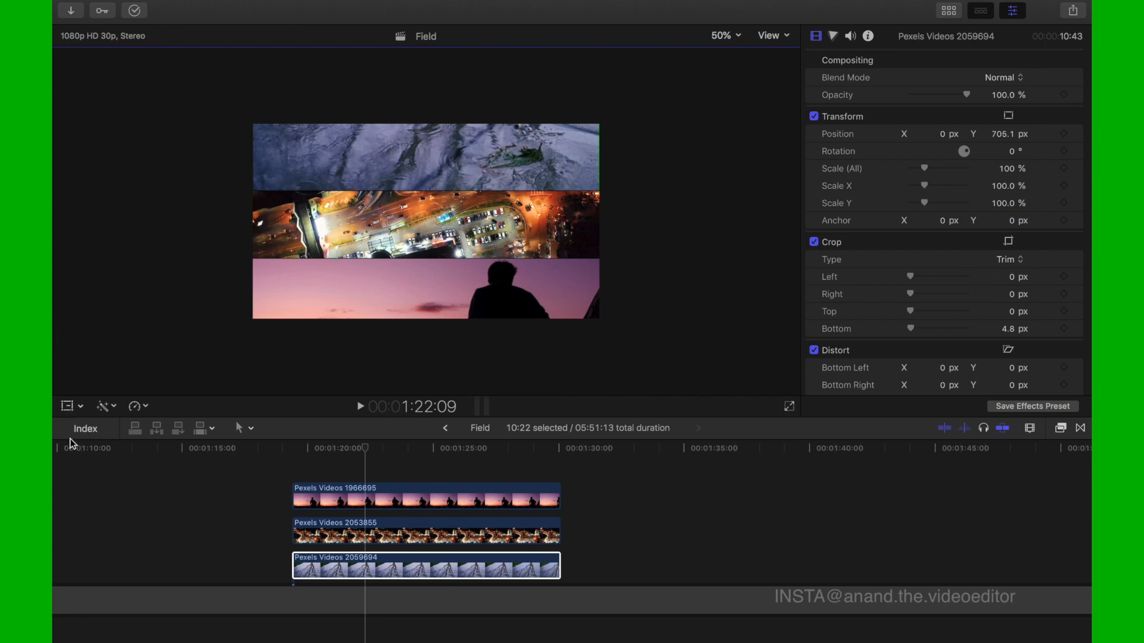
{"action": "left_click", "coordinate": [69, 408]}
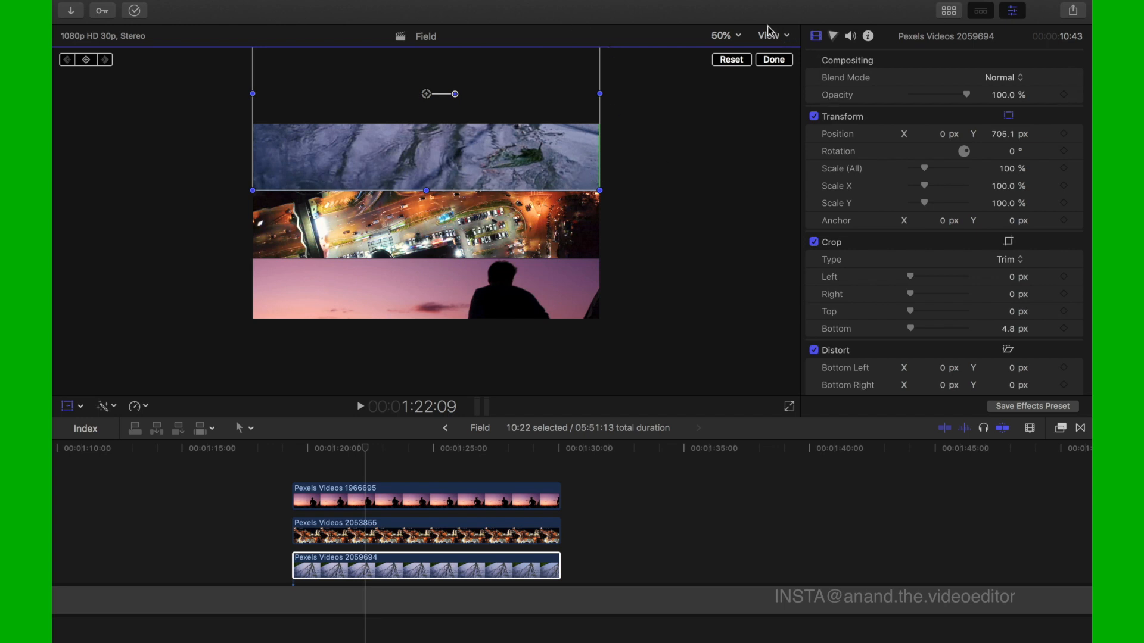
{"action": "left_click", "coordinate": [739, 37]}
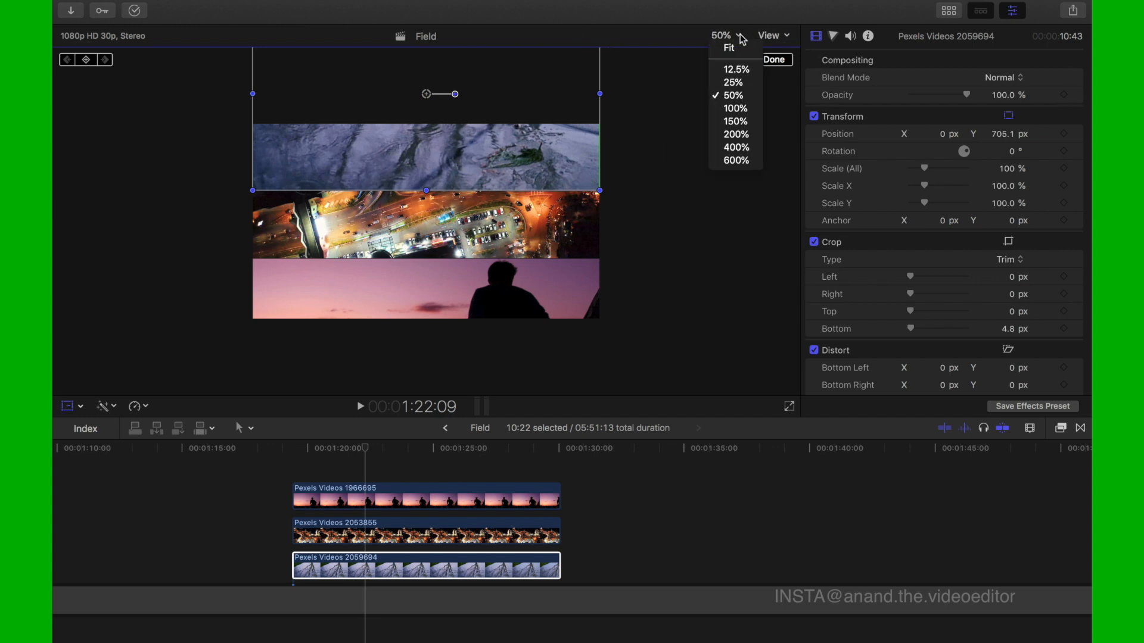
{"action": "left_click", "coordinate": [737, 83]}
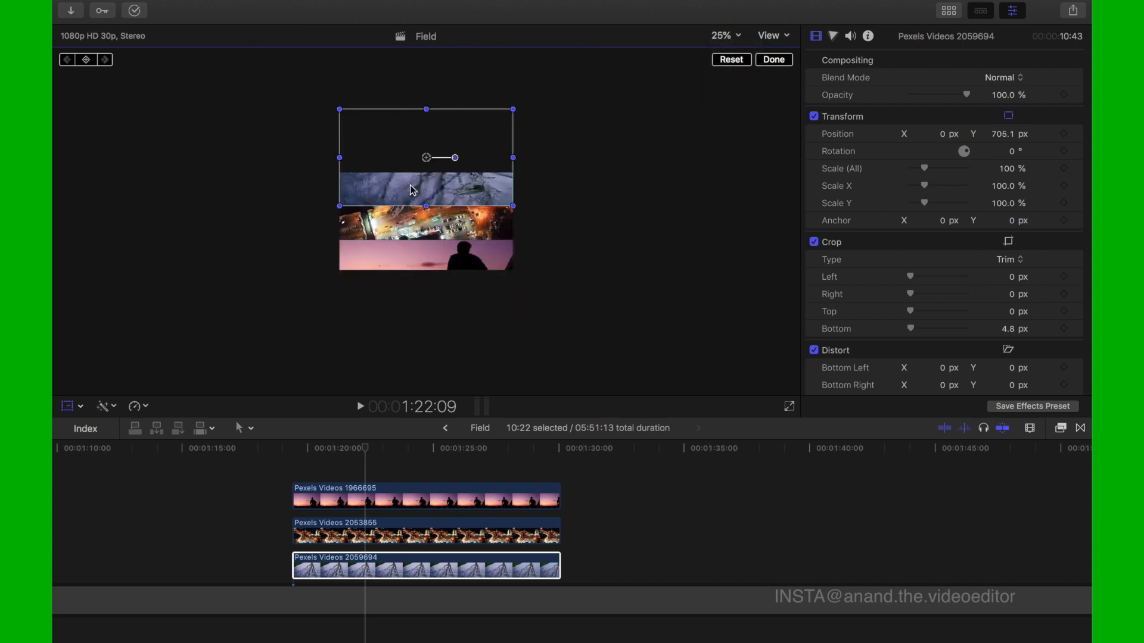
- Trim the top of clip Pexels Videos 2059694 by 470 px so its crop ends at the frame's upper edge
{"action": "left_click_drag", "start_coordinate": [426, 158], "coordinate": [427, 213]}
{"action": "key", "text": "super+z"}
{"action": "left_click", "coordinate": [82, 407]}
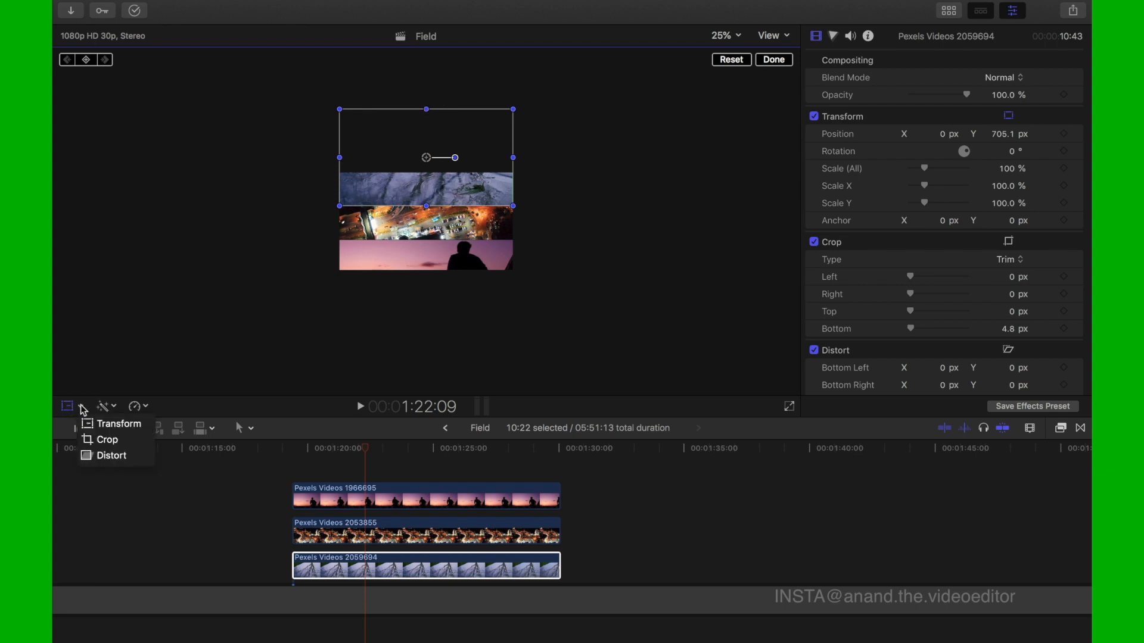
{"action": "left_click", "coordinate": [92, 441]}
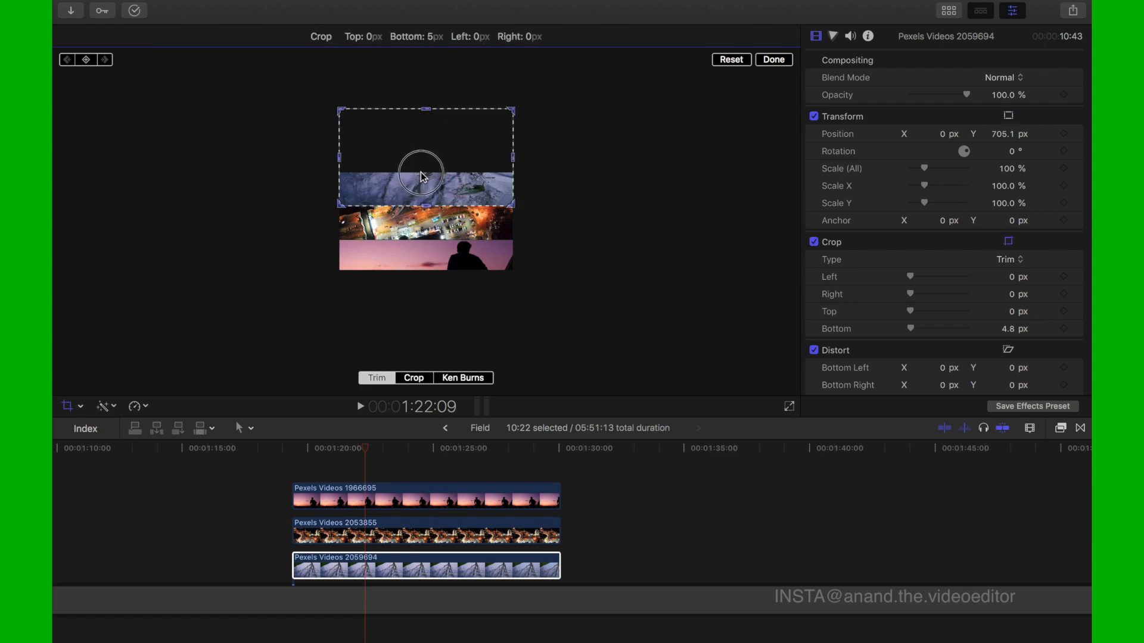
{"action": "left_click_drag", "start_coordinate": [429, 114], "coordinate": [425, 176]}
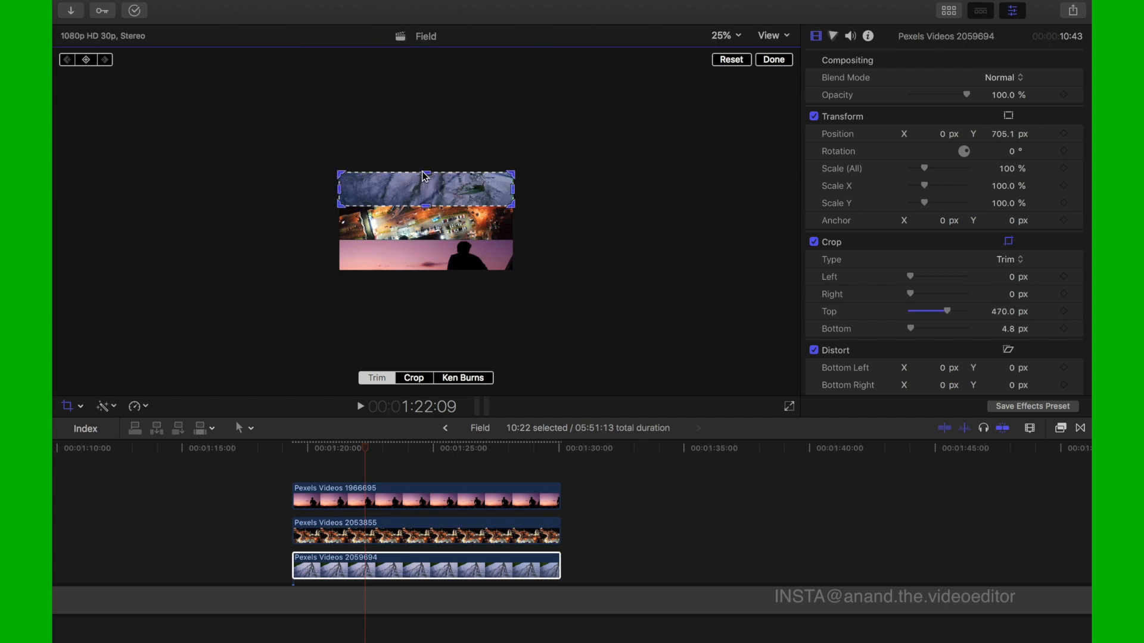
{"action": "left_click", "coordinate": [781, 62]}
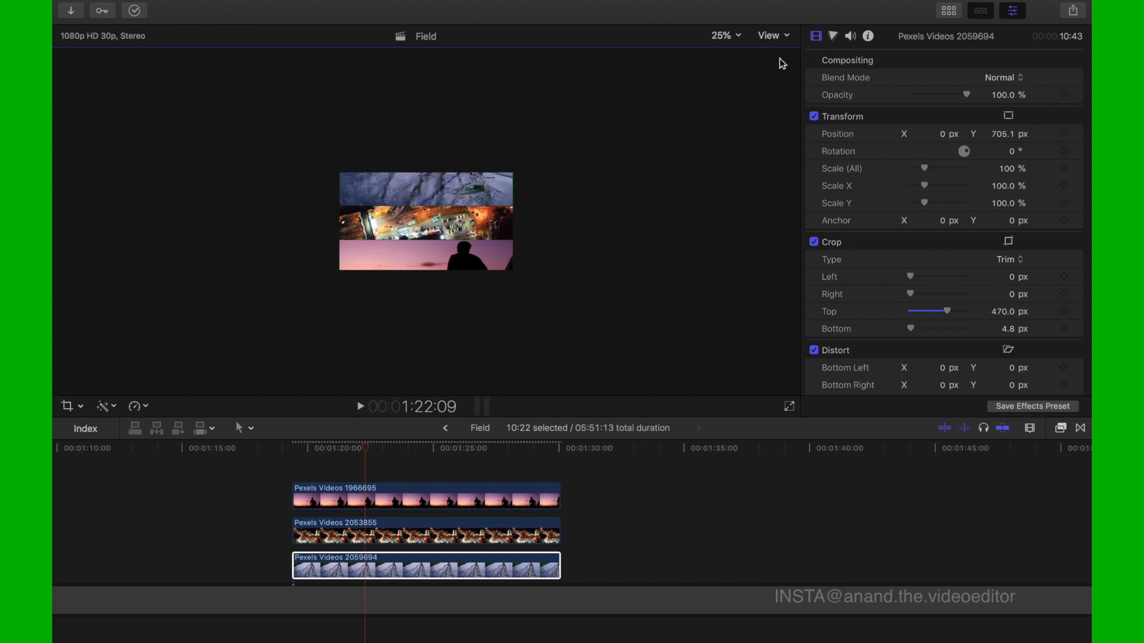
- Display the Trim outline of the middle-strip clip Pexels Videos 2053855 to examine its crop
{"action": "left_click", "coordinate": [390, 528]}
{"action": "left_click", "coordinate": [390, 528]}
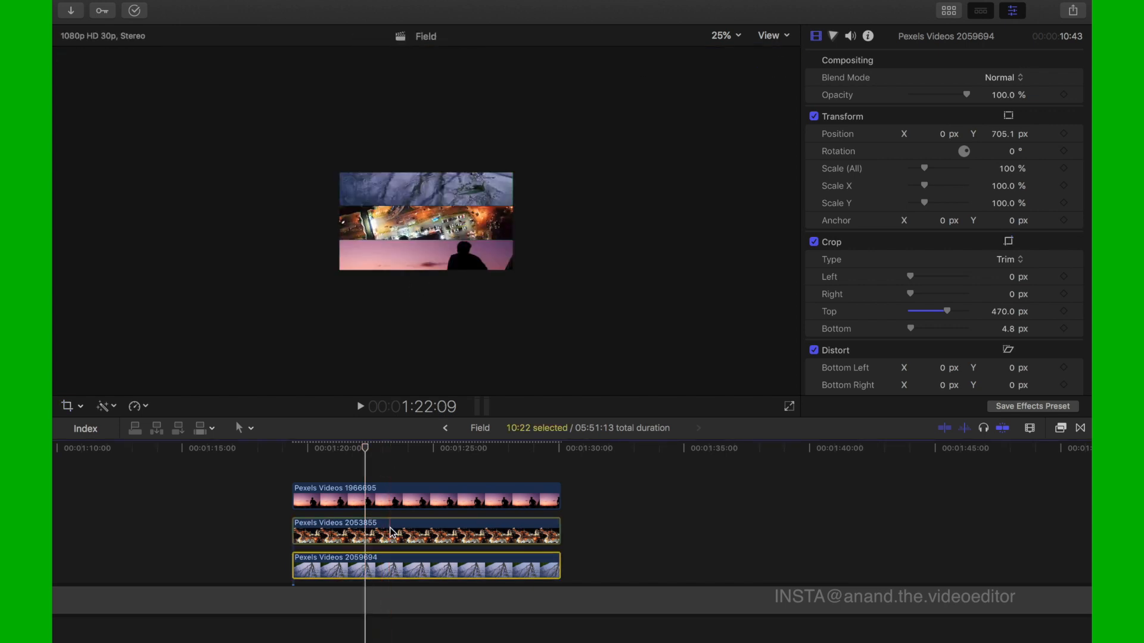
{"action": "left_click", "coordinate": [67, 407]}
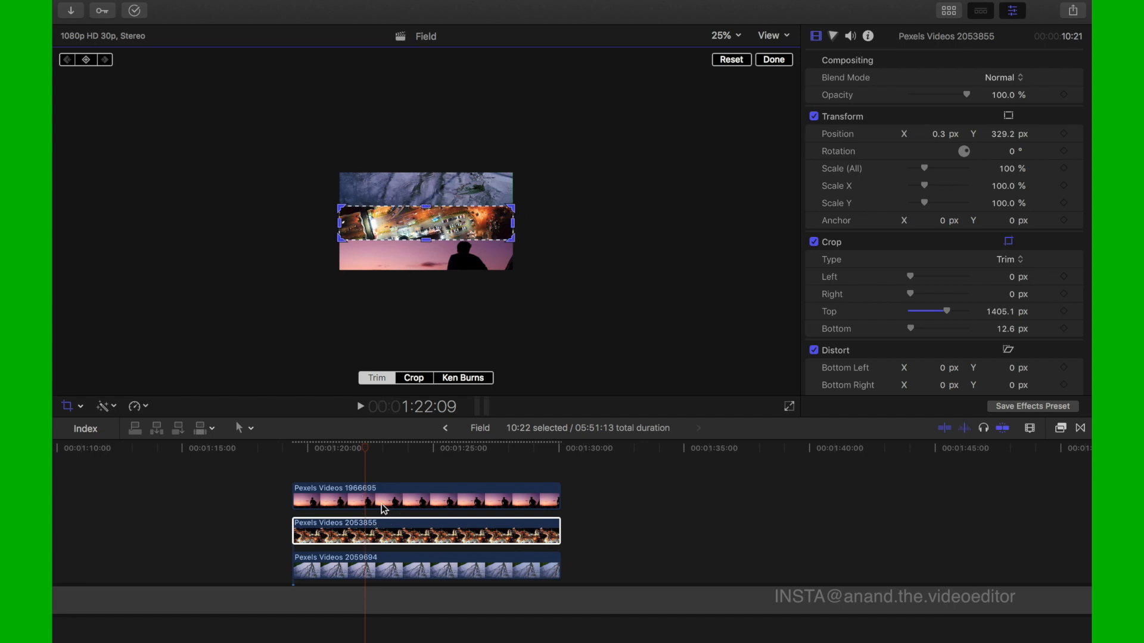
- Trim the bottom of clip Pexels Videos 1966695 by 490 px, up to the frame's lower edge
{"action": "left_click", "coordinate": [383, 509]}
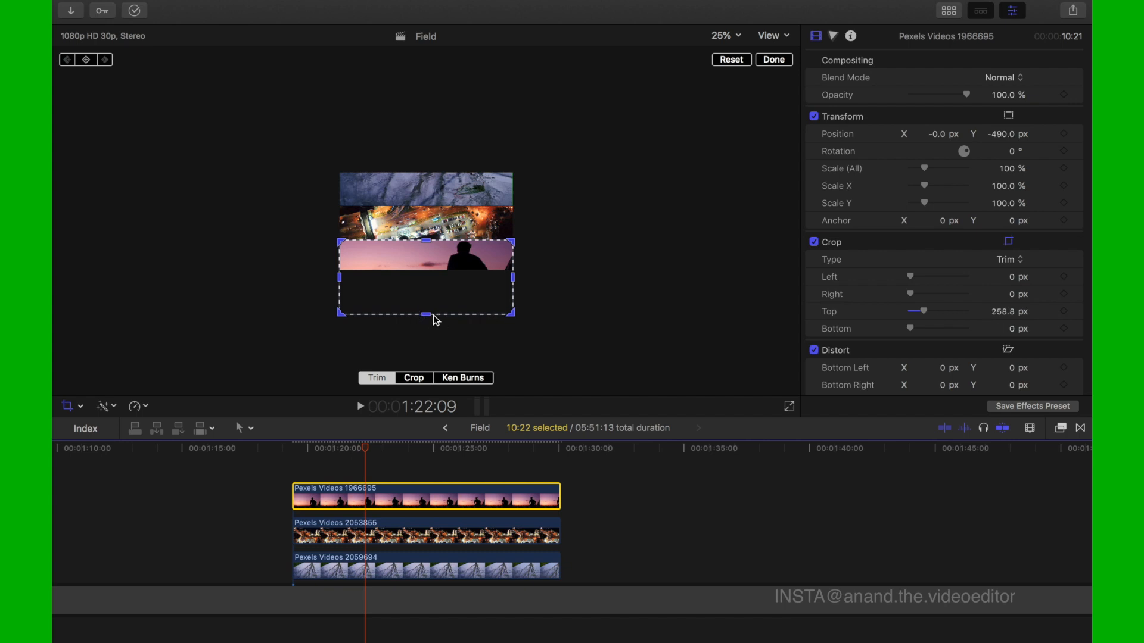
{"action": "left_click_drag", "start_coordinate": [427, 315], "coordinate": [424, 271]}
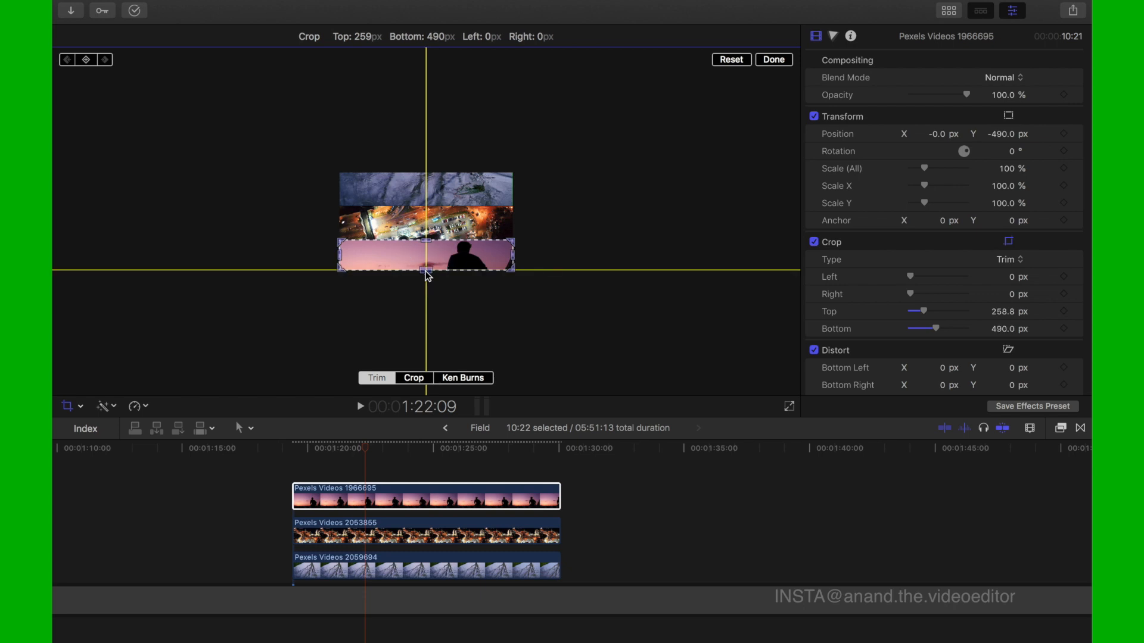
{"action": "left_click", "coordinate": [768, 62]}
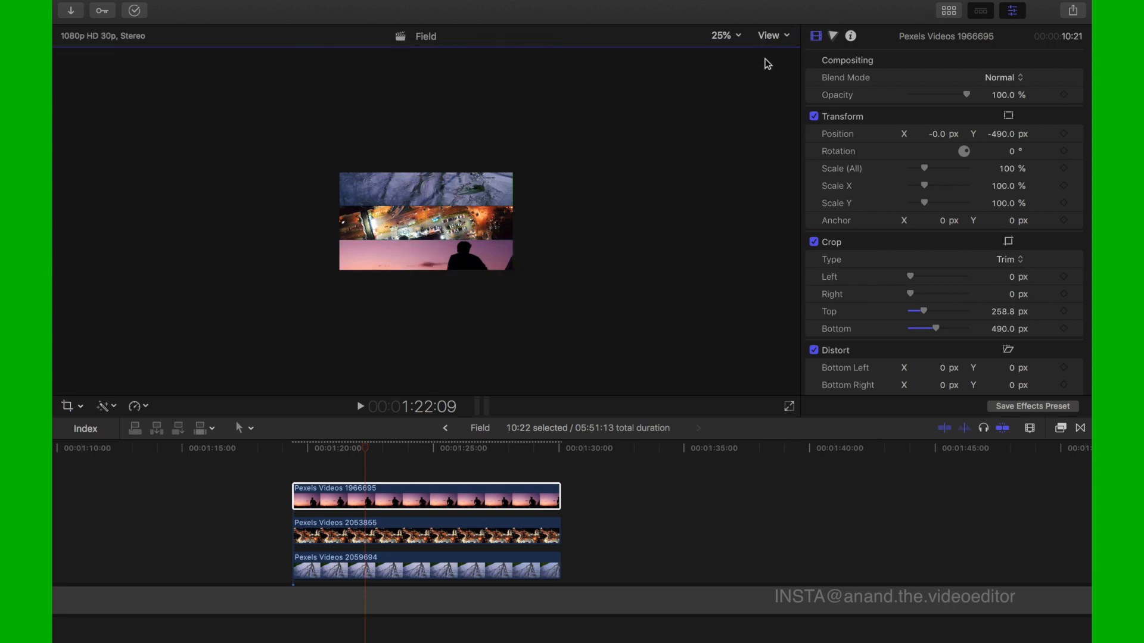
- Check the three-strip composition at 50% and Fit viewer zoom, finishing at 50%
{"action": "left_click", "coordinate": [738, 36]}
{"action": "left_click", "coordinate": [732, 93]}
{"action": "left_click", "coordinate": [739, 36]}
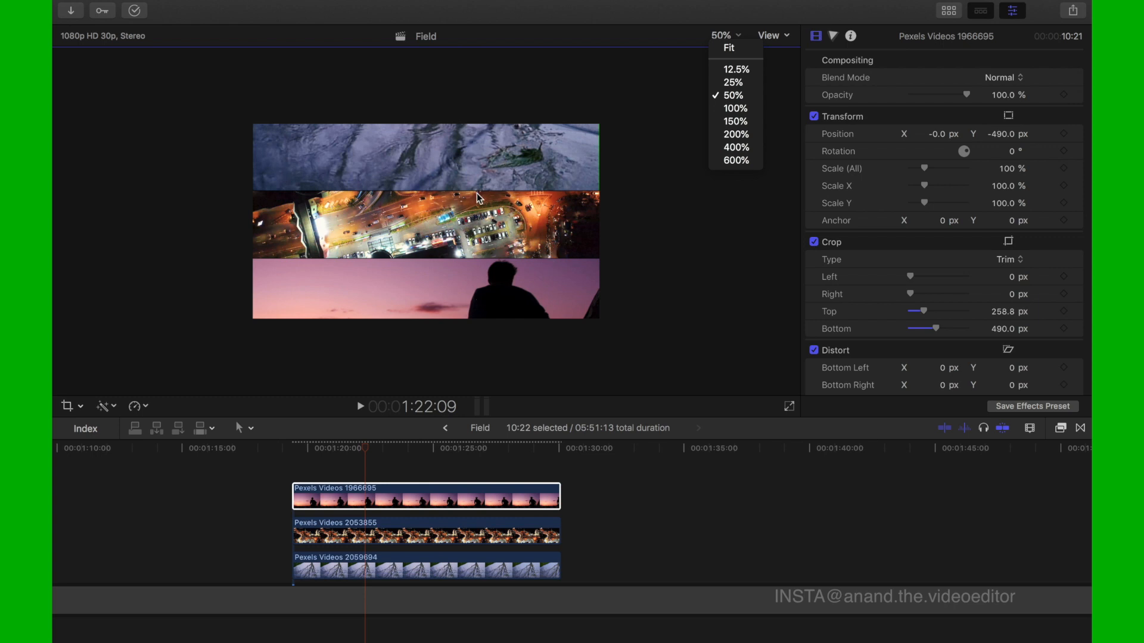
{"action": "left_click", "coordinate": [728, 51]}
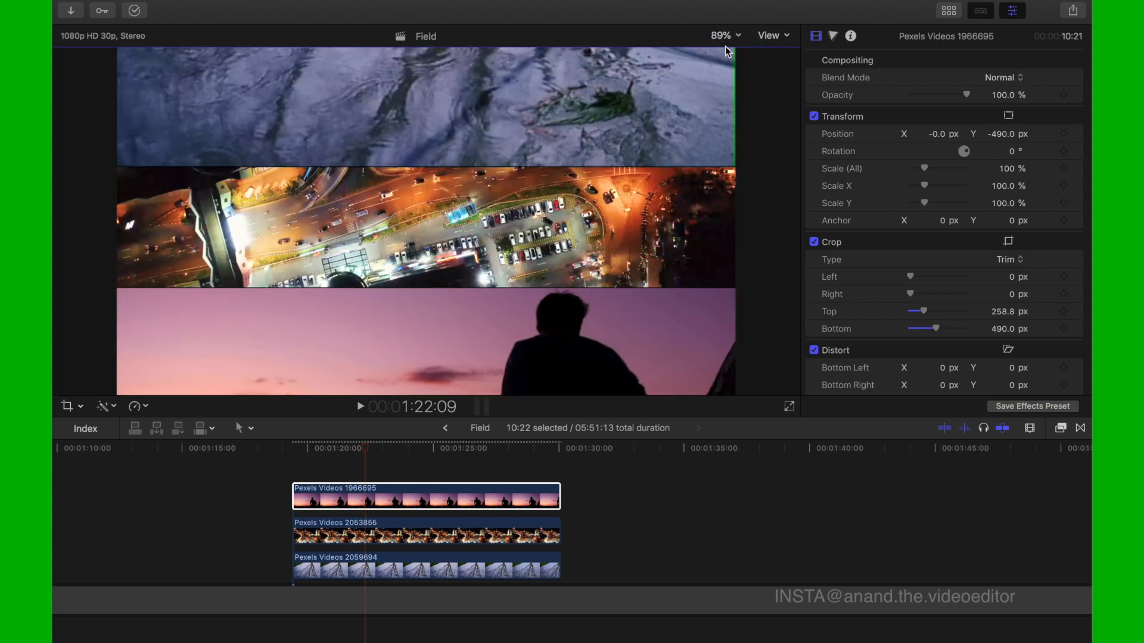
{"action": "left_click", "coordinate": [741, 36]}
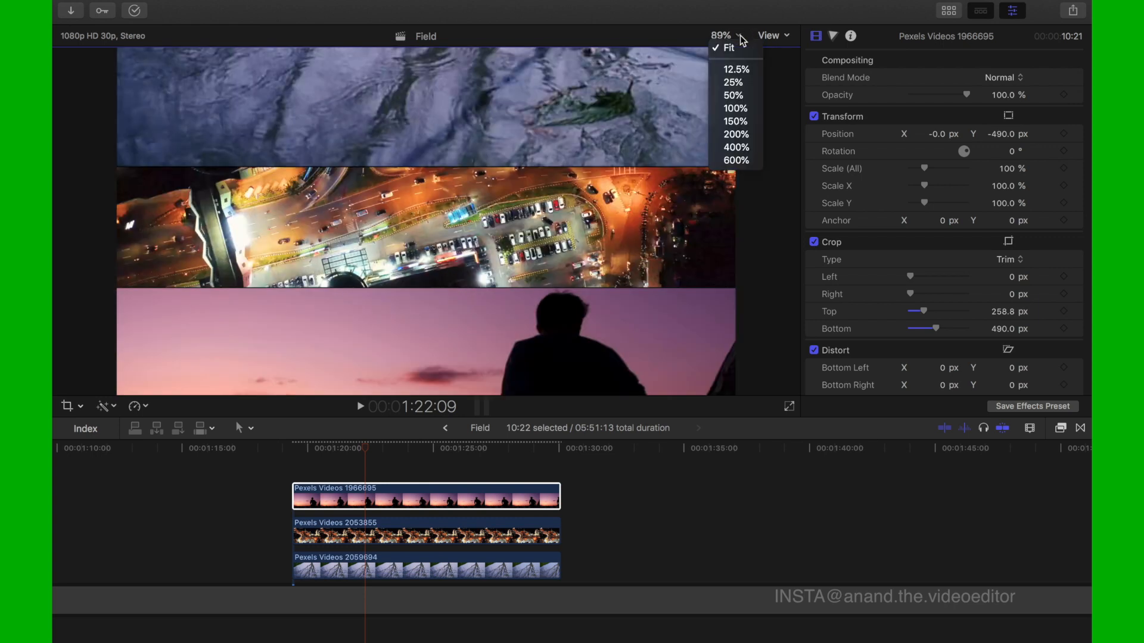
{"action": "left_click", "coordinate": [736, 96]}
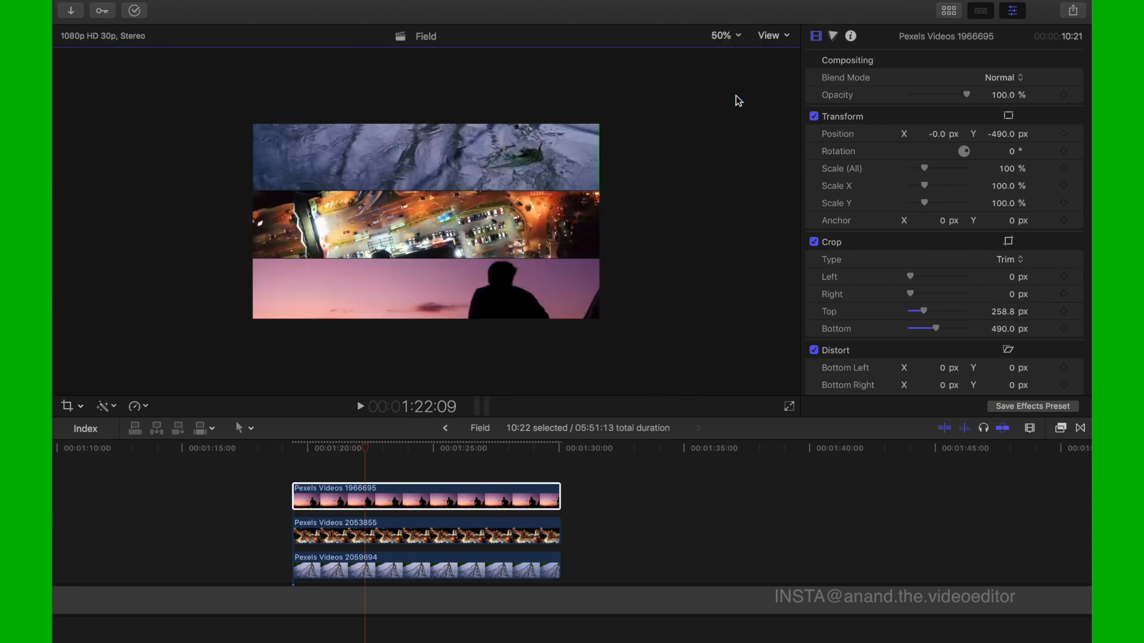
- Scrub the playhead forward over the stacked clips to review the three-strip frame
{"action": "left_click_drag", "start_coordinate": [364, 452], "coordinate": [385, 472]}
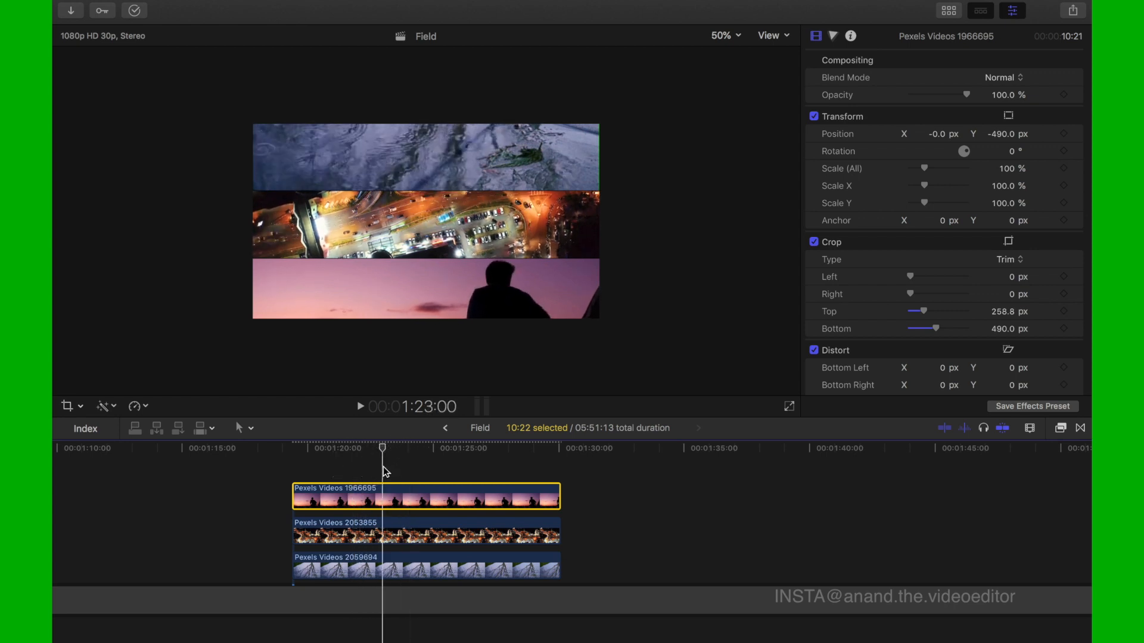
{"action": "left_click", "coordinate": [739, 35]}
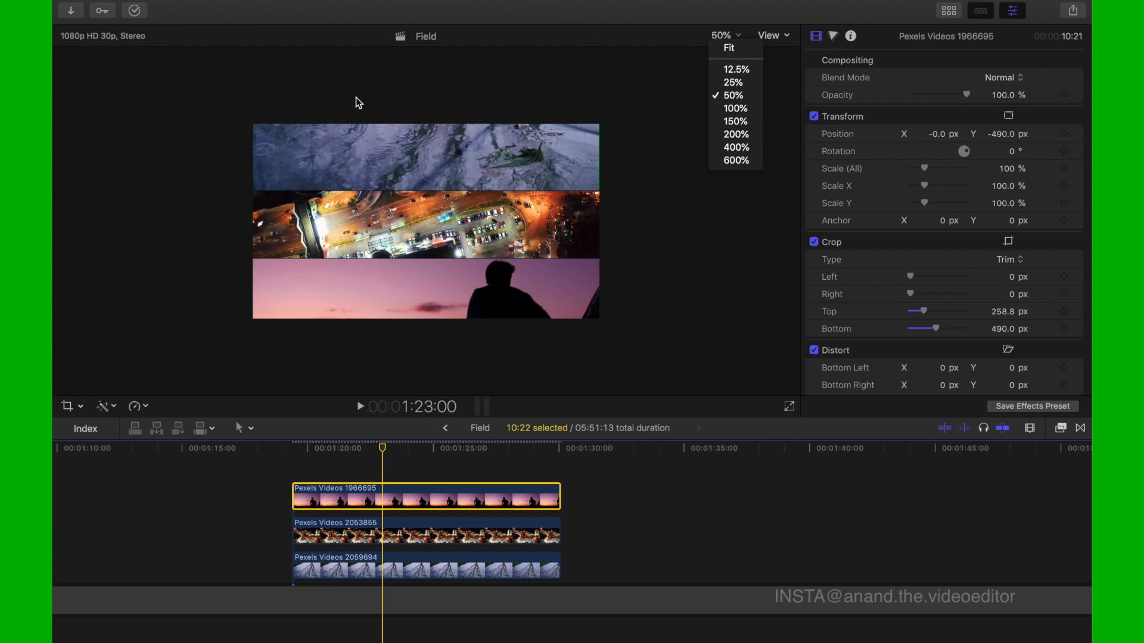
{"action": "left_click", "coordinate": [740, 38]}
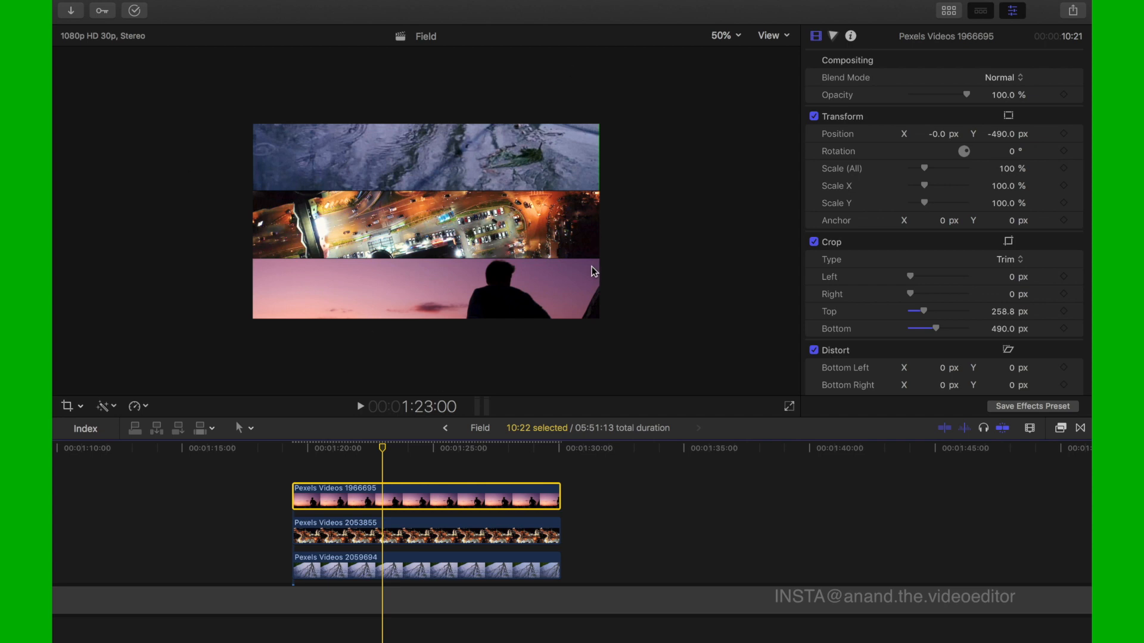
{"action": "left_click", "coordinate": [386, 450]}
{"action": "mouse_move", "coordinate": [387, 453]}
{"action": "left_mouse_down"}
{"action": "mouse_move", "coordinate": [502, 460]}
{"action": "mouse_move", "coordinate": [348, 439]}
{"action": "mouse_move", "coordinate": [295, 459]}
{"action": "mouse_move", "coordinate": [470, 444]}
{"action": "mouse_move", "coordinate": [501, 452]}
{"action": "mouse_move", "coordinate": [396, 458]}
{"action": "left_mouse_up"}
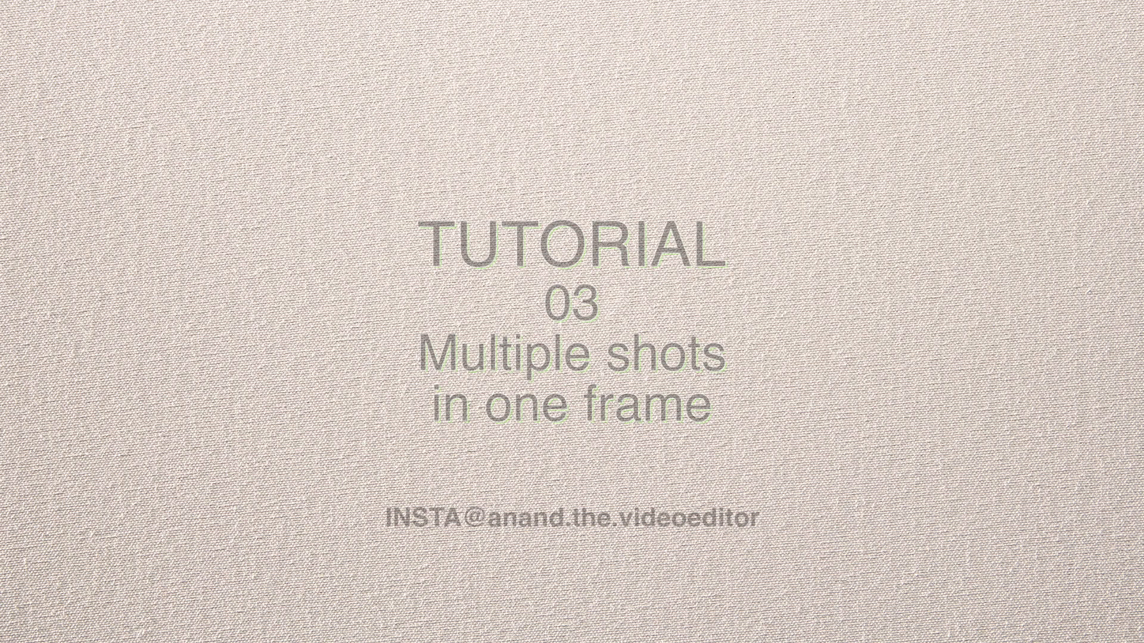